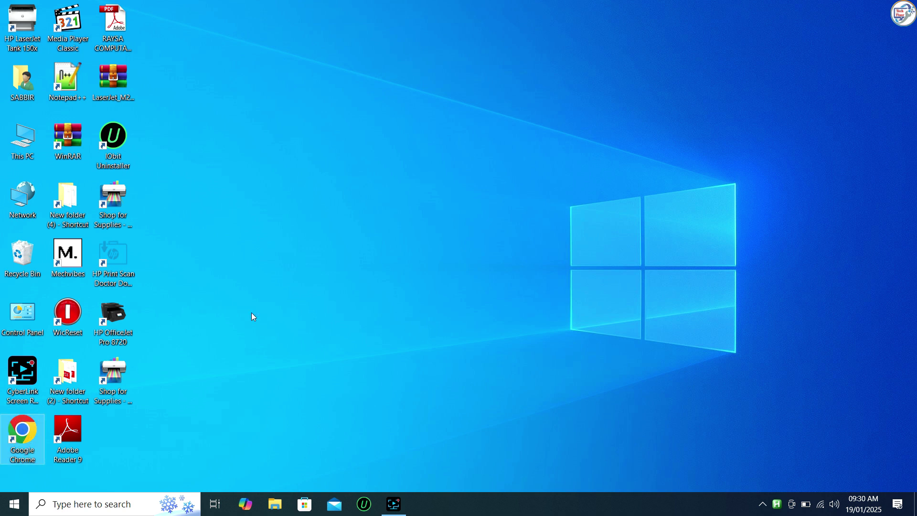
Step: Search Google in Chrome for 'epson l1800 printer driver'
{"action": "key", "text": "Return"}
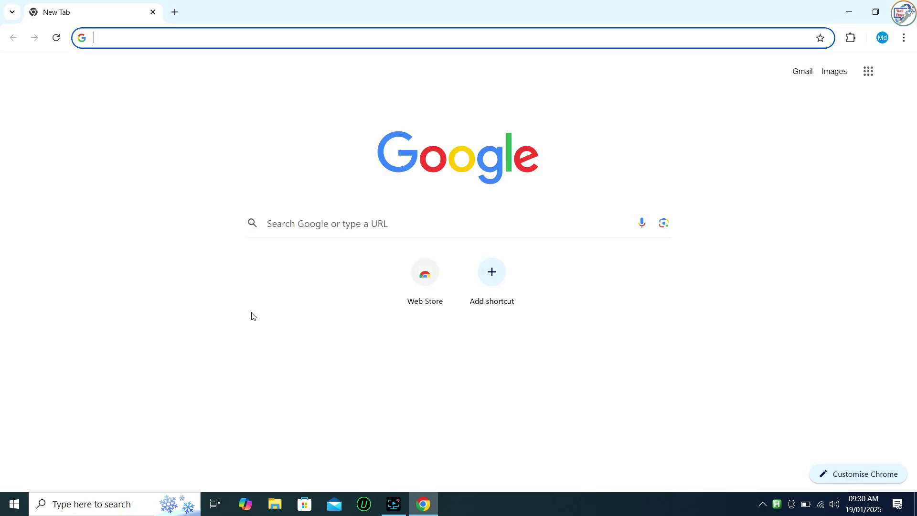
{"action": "left_click", "coordinate": [406, 33]}
{"action": "type", "text": "e"}
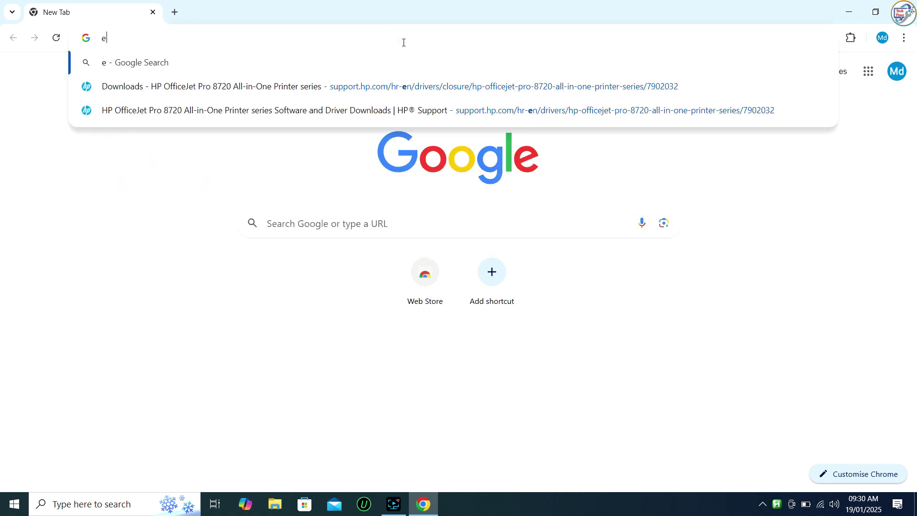
{"action": "type", "text": "pson l"}
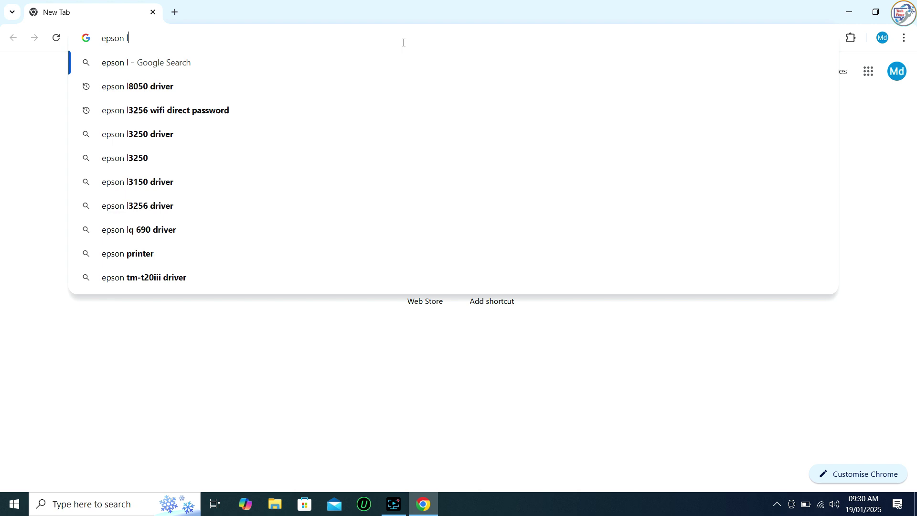
{"action": "type", "text": "180"}
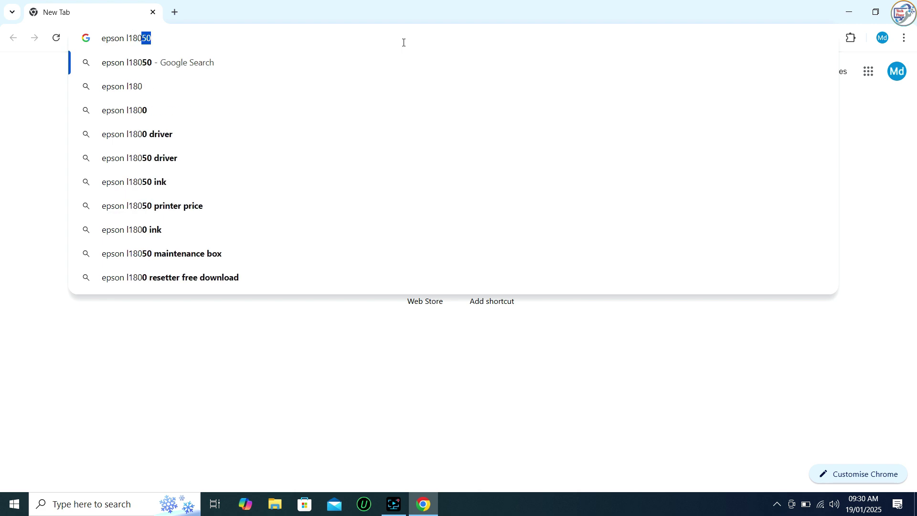
{"action": "type", "text": "0 printe"}
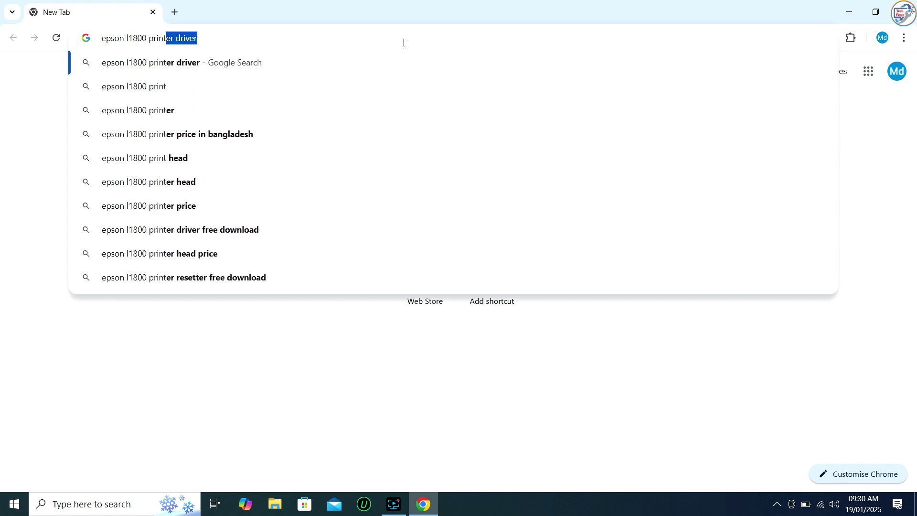
{"action": "type", "text": "r drive"}
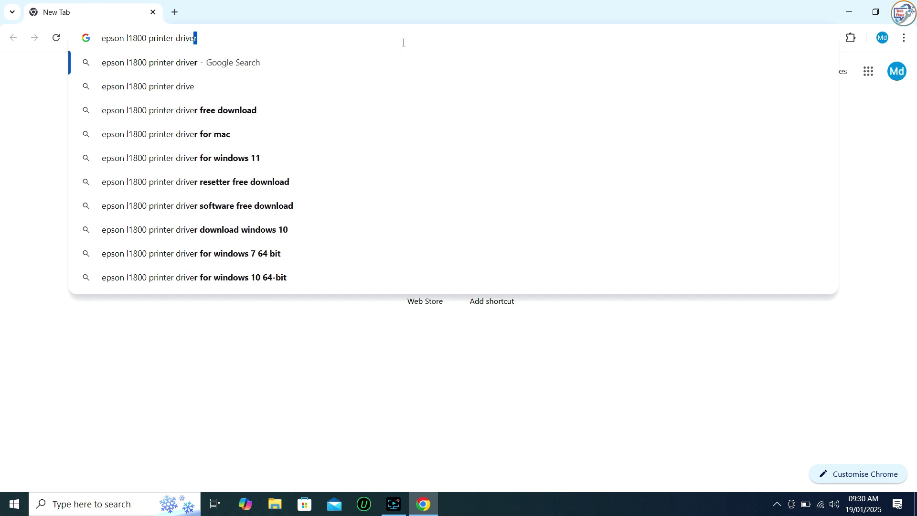
{"action": "type", "text": "r"}
{"action": "key", "text": "Return"}
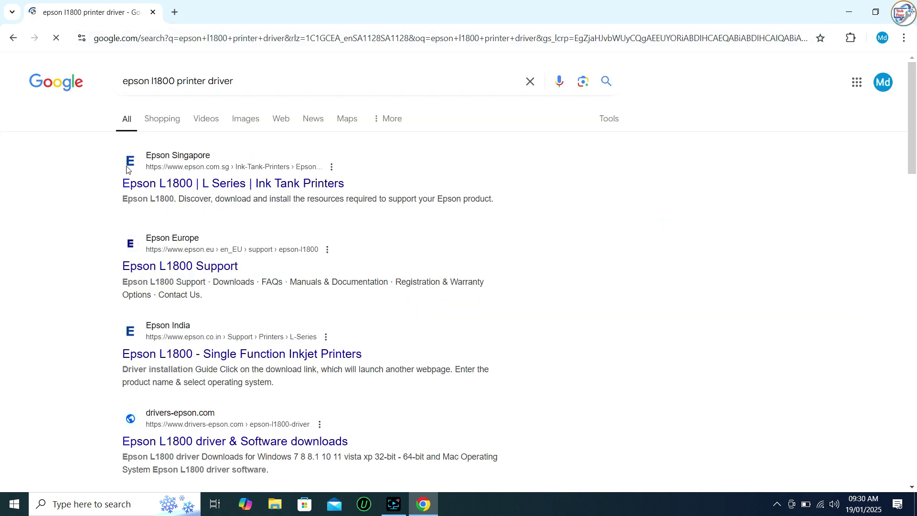
{"action": "scroll", "coordinate": [162, 251], "scroll_direction": "down", "scroll_amount": 1}
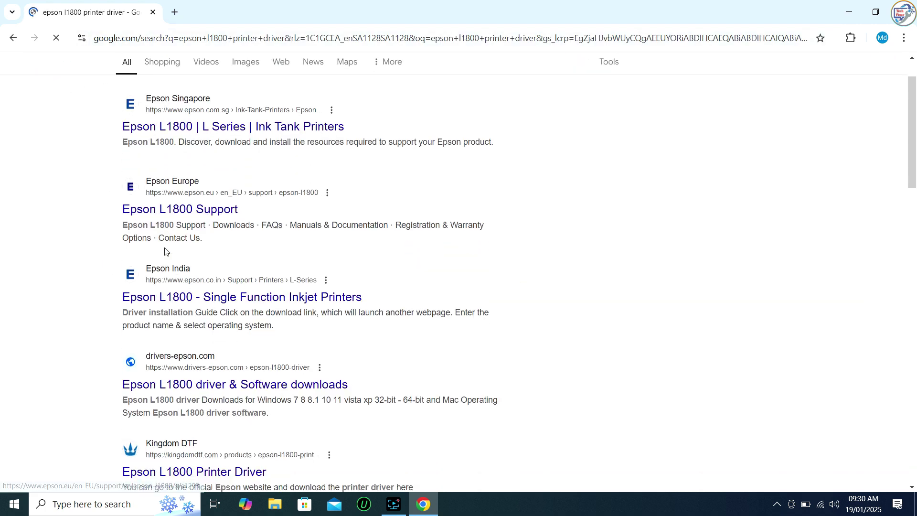
Step: Open the Epson Europe L1800 support page, accept cookies, and keep Windows 10 64-bit and English
{"action": "left_click", "coordinate": [166, 214]}
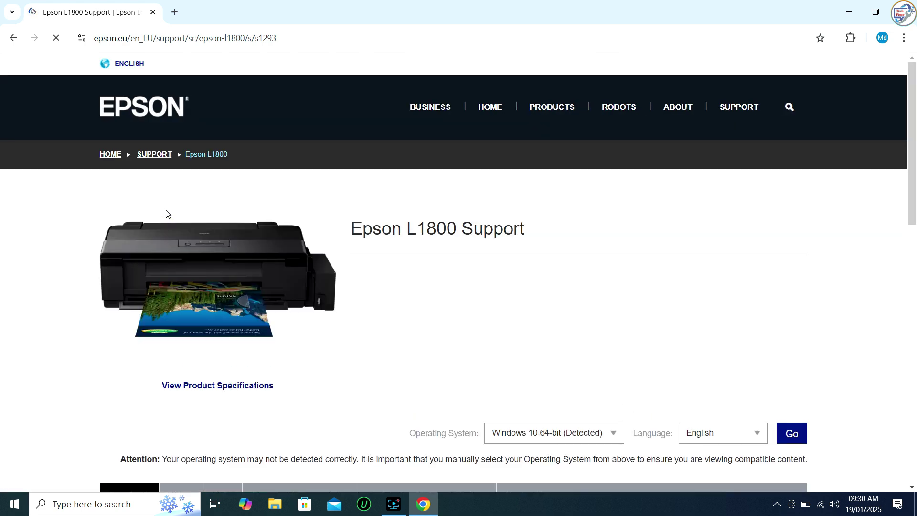
{"action": "scroll", "coordinate": [183, 209], "scroll_direction": "down", "scroll_amount": 1}
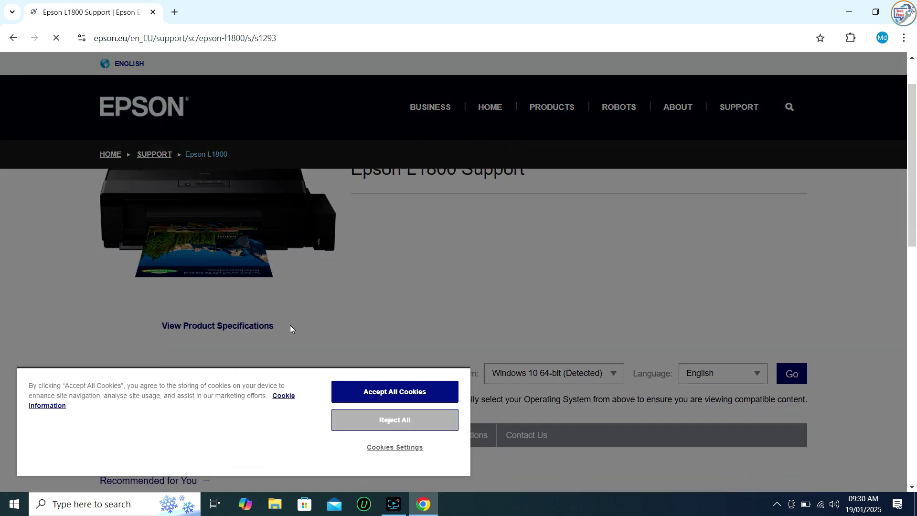
{"action": "left_click", "coordinate": [390, 393]}
{"action": "scroll", "coordinate": [627, 347], "scroll_direction": "down", "scroll_amount": 2}
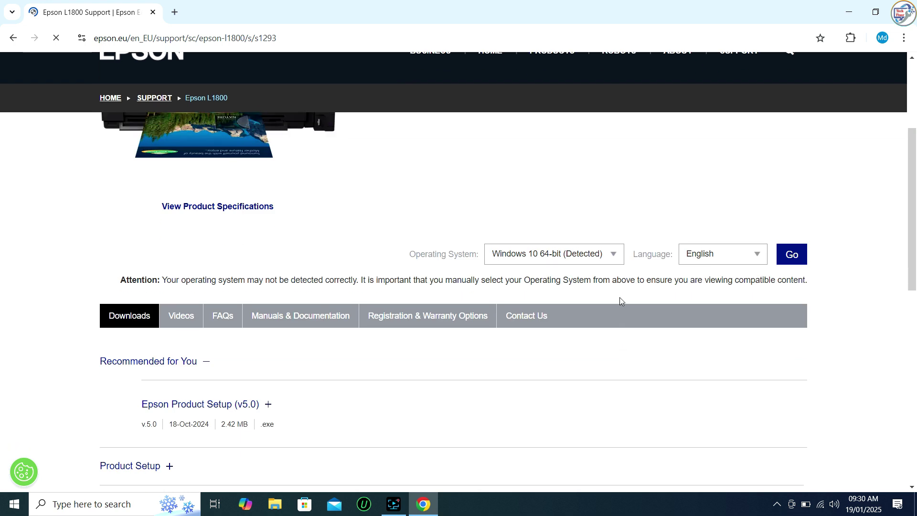
{"action": "left_click", "coordinate": [611, 256]}
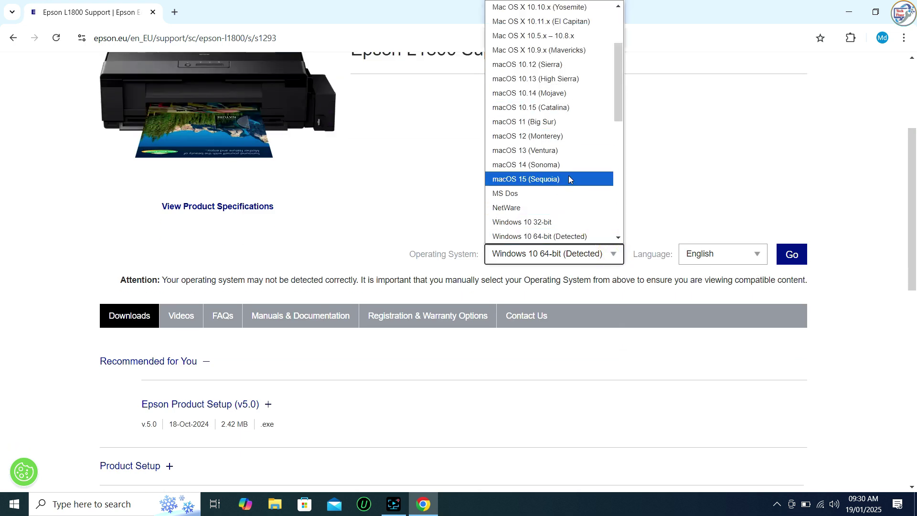
{"action": "left_click", "coordinate": [553, 237]}
{"action": "left_click", "coordinate": [758, 257]}
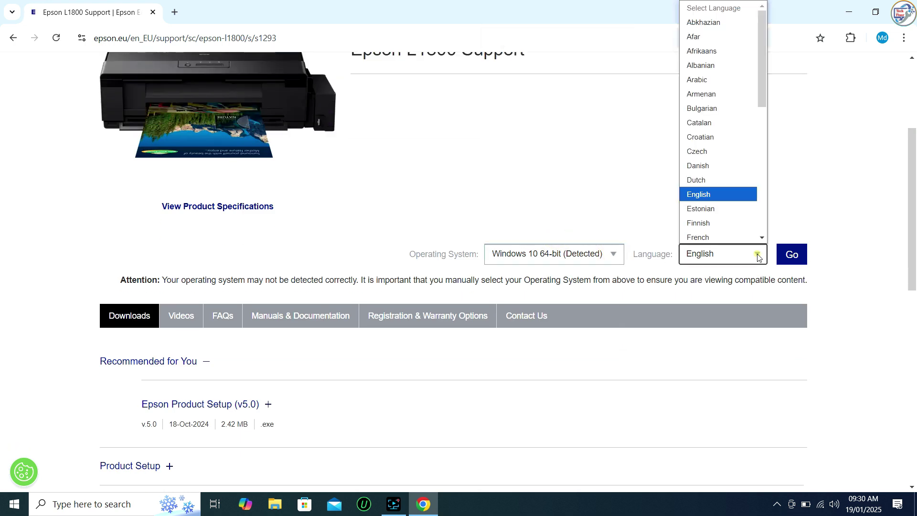
{"action": "left_click", "coordinate": [756, 253]}
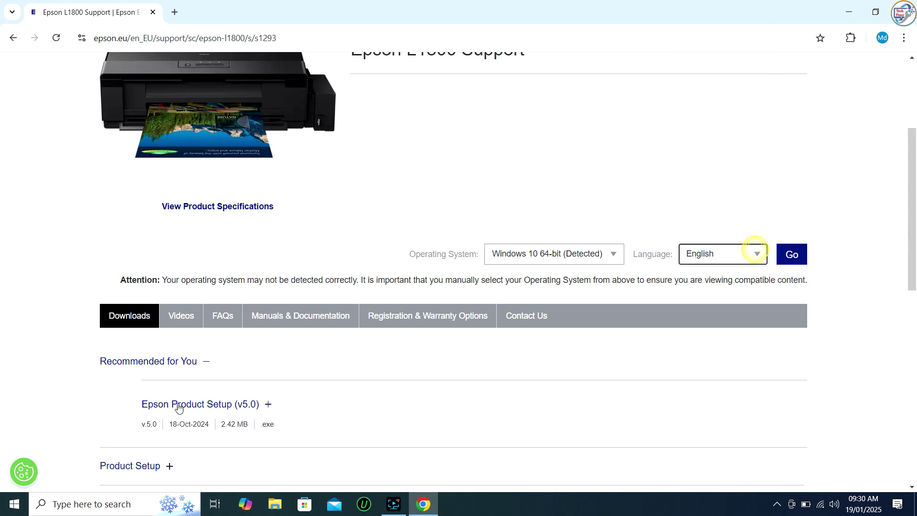
{"action": "scroll", "coordinate": [179, 408], "scroll_direction": "down", "scroll_amount": 1}
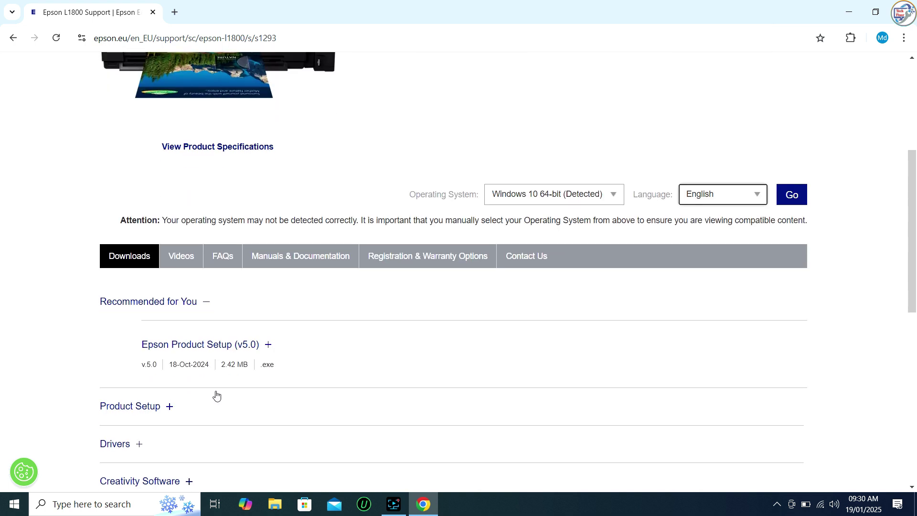
Step: Check This PC's system properties for 64-bit Windows 10 Pro, then close them
{"action": "left_click", "coordinate": [849, 17]}
{"action": "right_click", "coordinate": [15, 138]}
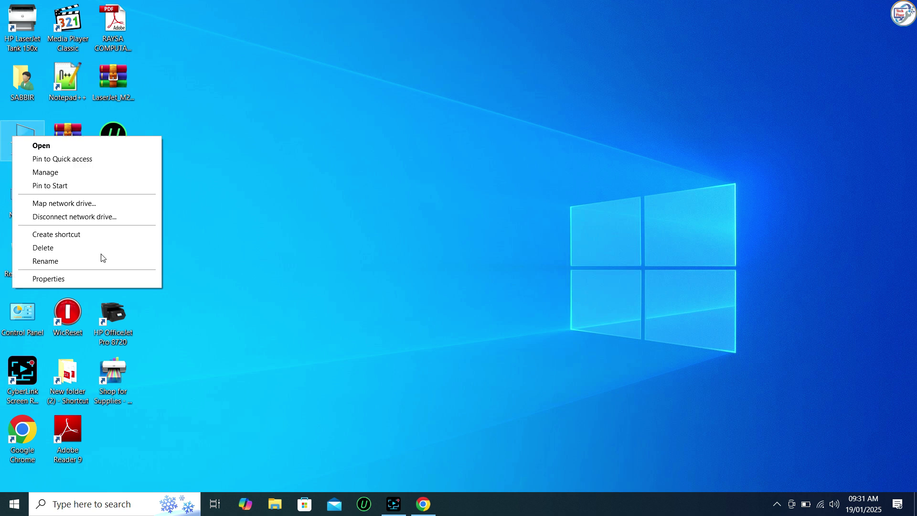
{"action": "left_click", "coordinate": [91, 278]}
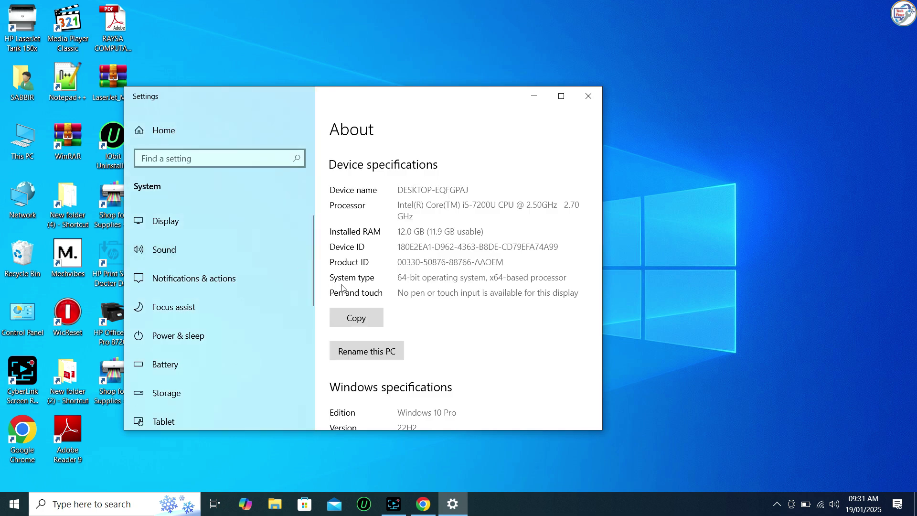
{"action": "left_click_drag", "start_coordinate": [430, 279], "coordinate": [390, 281]}
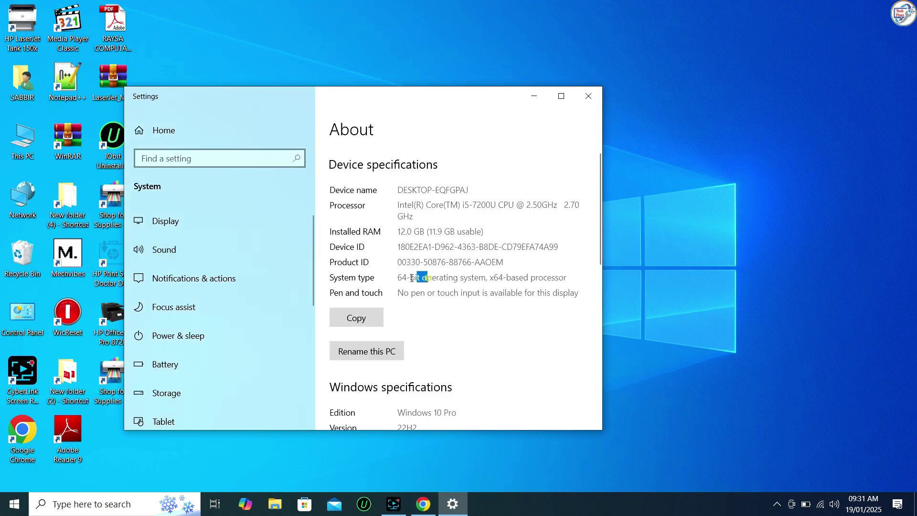
{"action": "scroll", "coordinate": [459, 308], "scroll_direction": "down", "scroll_amount": 3}
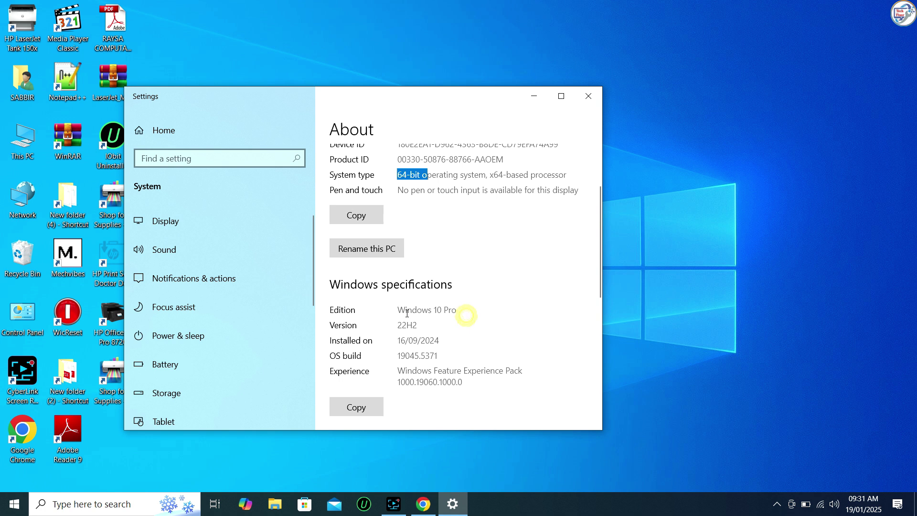
{"action": "left_click_drag", "start_coordinate": [457, 310], "coordinate": [398, 310]}
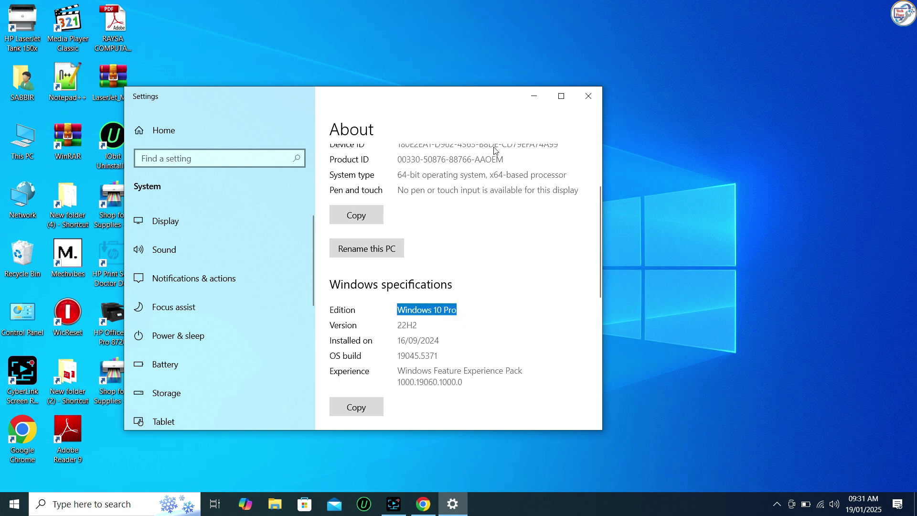
{"action": "left_click", "coordinate": [587, 96]}
Step: Download the Epson Product Setup (v5.0) installer, epson666868eu.exe, and open Chrome's recent downloads
{"action": "left_click", "coordinate": [424, 504]}
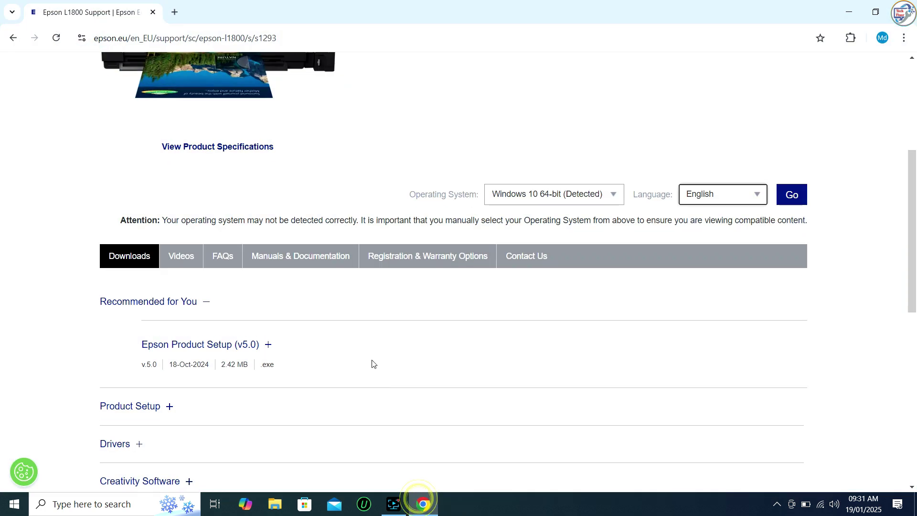
{"action": "scroll", "coordinate": [301, 339], "scroll_direction": "down", "scroll_amount": 2}
{"action": "left_click", "coordinate": [203, 228]}
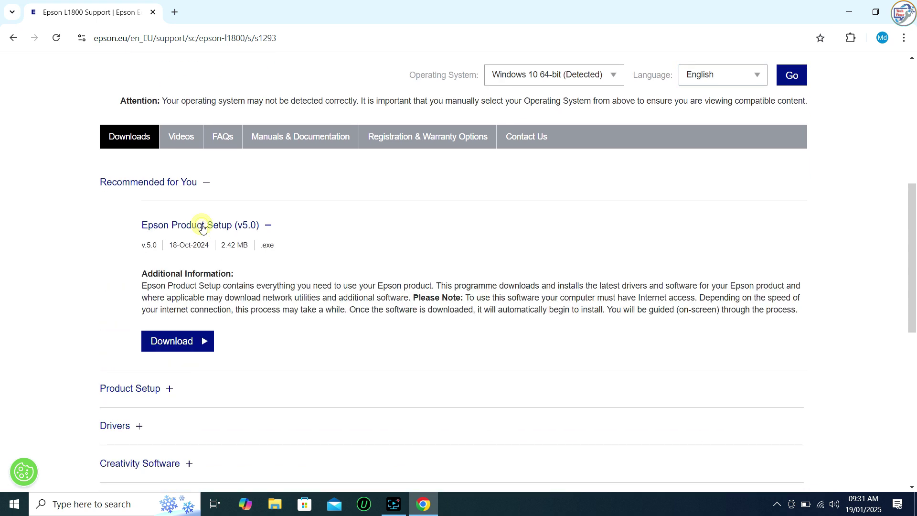
{"action": "left_click", "coordinate": [174, 342]}
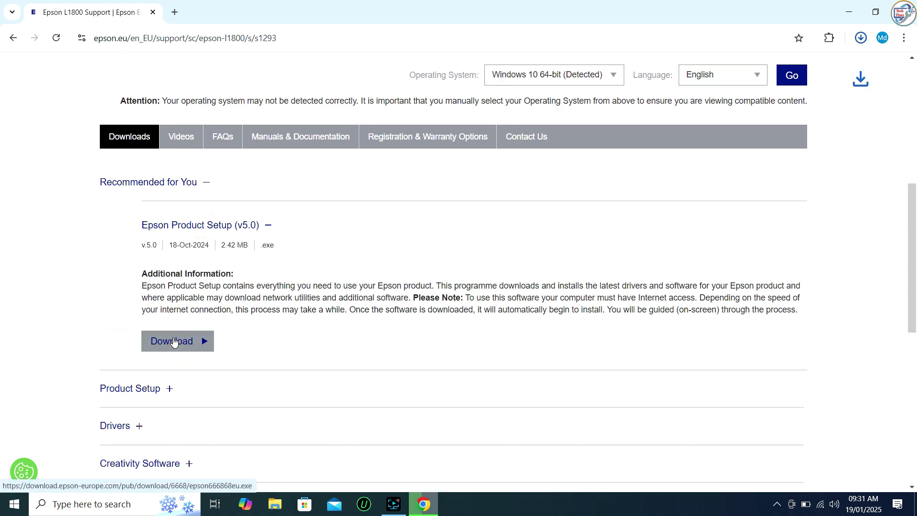
{"action": "left_click", "coordinate": [860, 37]}
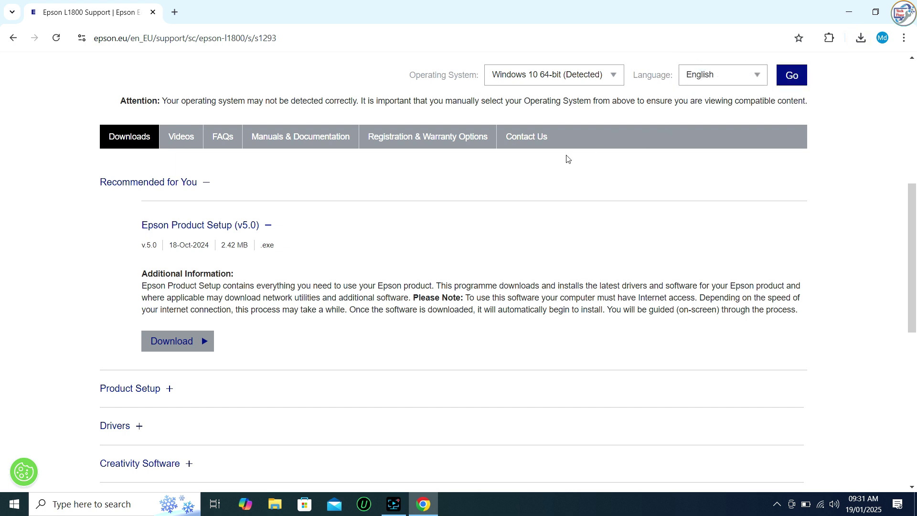
{"action": "left_click", "coordinate": [861, 37]}
Step: Run epson666868eu.exe from the Downloads folder and minimise the browser
{"action": "left_click", "coordinate": [732, 166]}
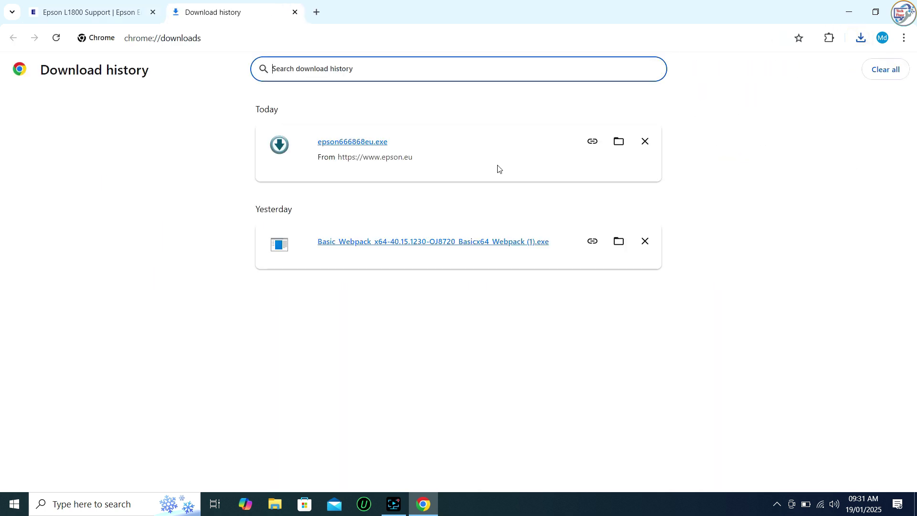
{"action": "left_click", "coordinate": [619, 142]}
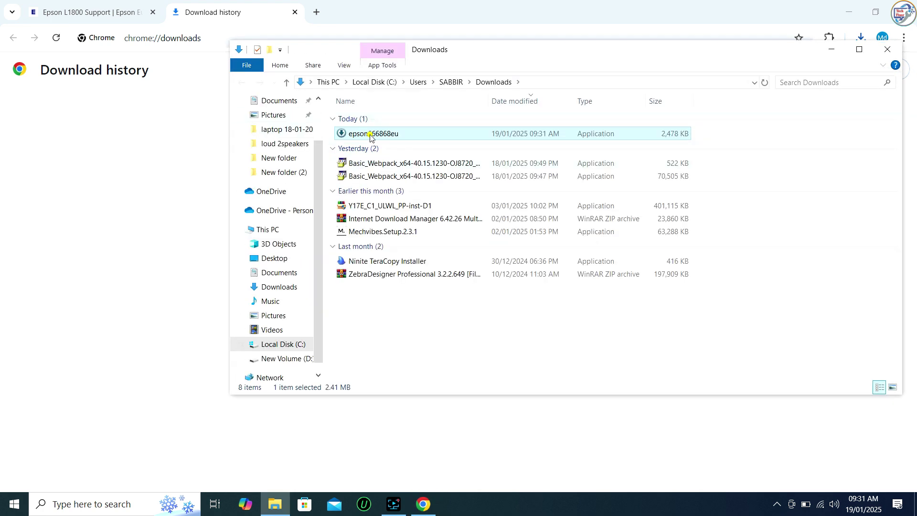
{"action": "double_click", "coordinate": [371, 137]}
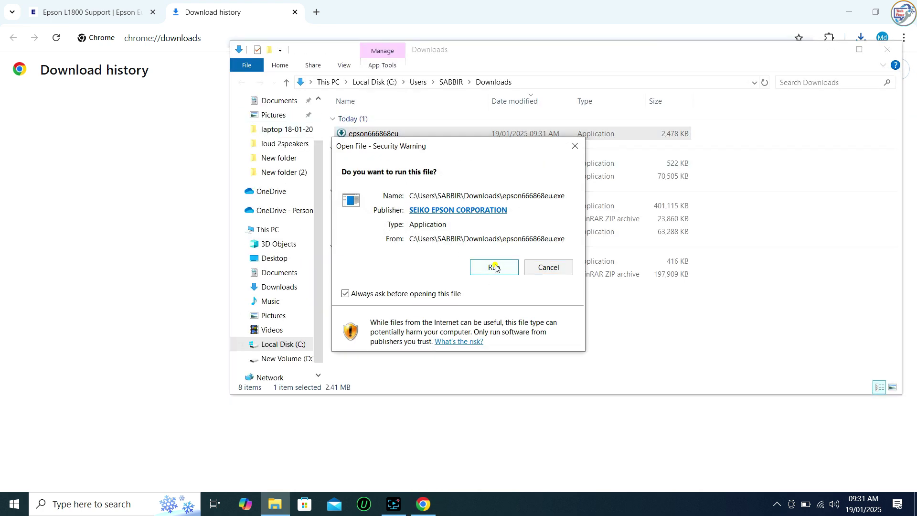
{"action": "left_click", "coordinate": [494, 267]}
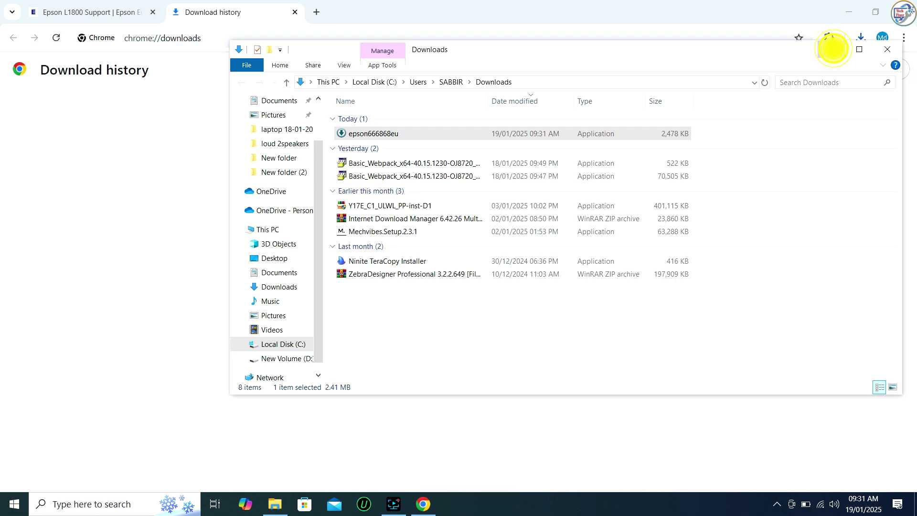
{"action": "left_click", "coordinate": [848, 12]}
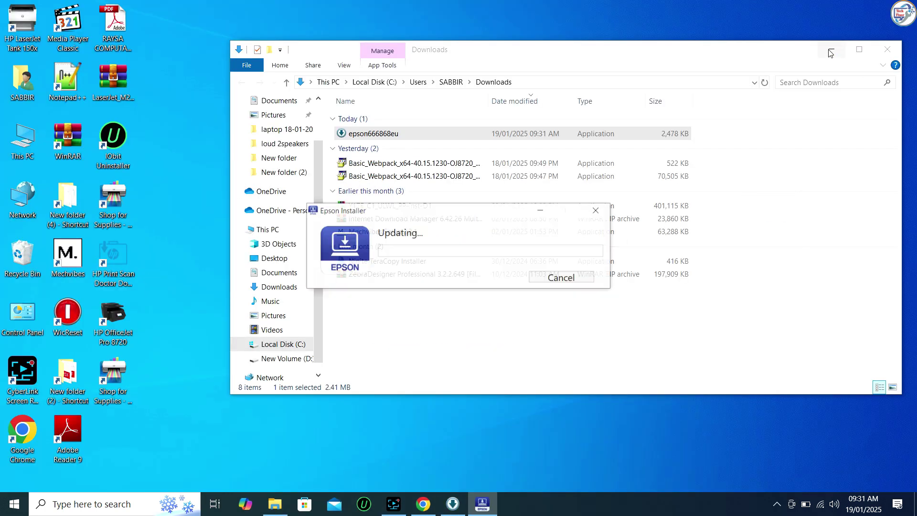
Step: Minimise the Downloads window, accept the license agreement, and install the essential software
{"action": "left_click", "coordinate": [832, 48]}
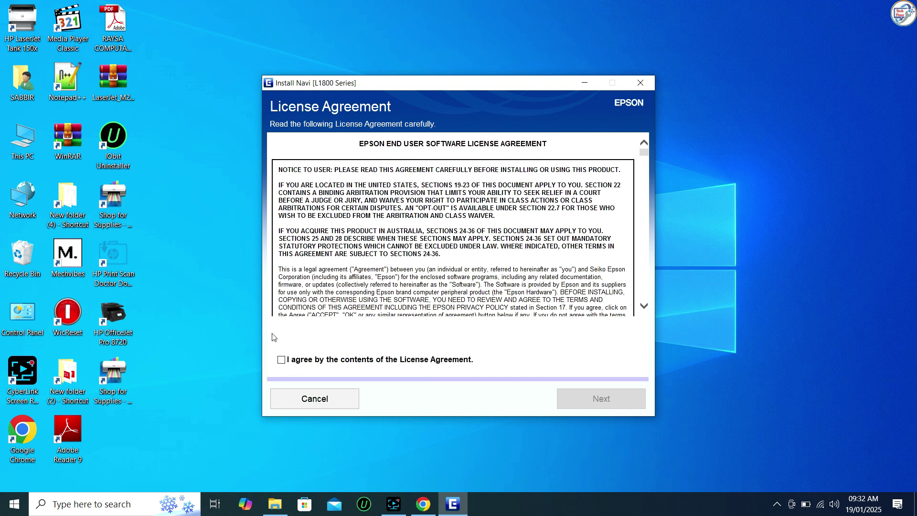
{"action": "left_click", "coordinate": [281, 359]}
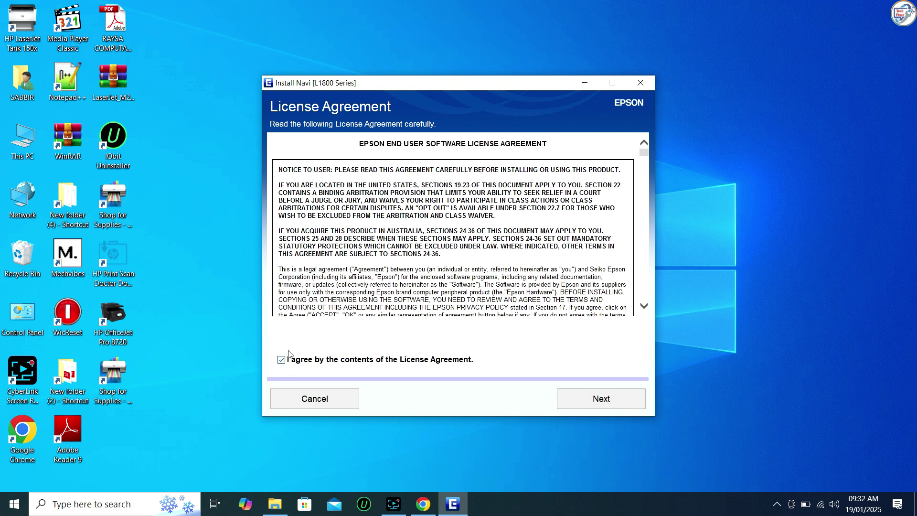
{"action": "left_click", "coordinate": [600, 400]}
{"action": "left_click", "coordinate": [630, 394]}
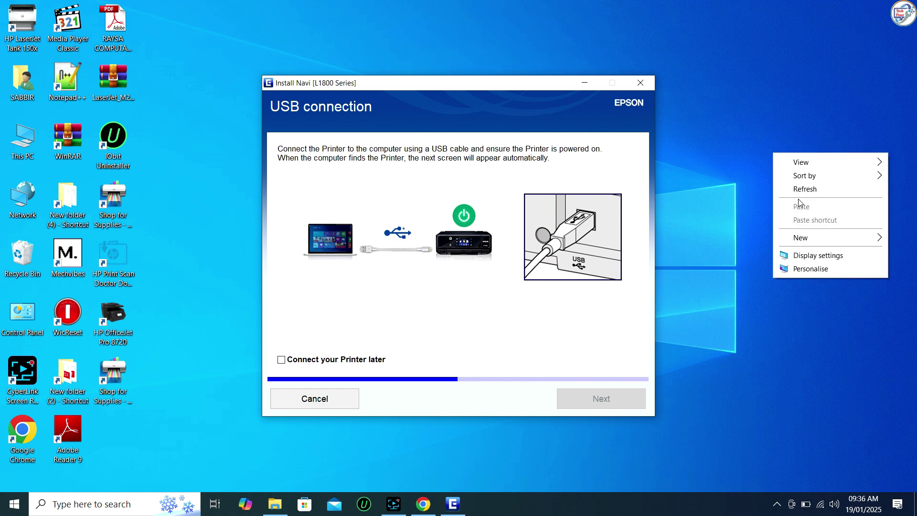
Step: Refresh the desktop after connecting the printer, then accept Setup Complete for EPSON L1800 Series on USB058
{"action": "left_click", "coordinate": [833, 193]}
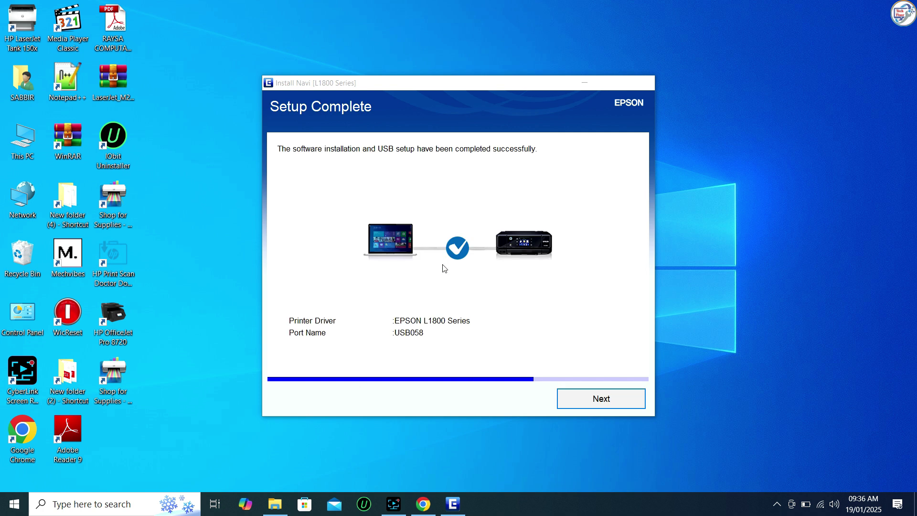
{"action": "left_click", "coordinate": [613, 402]}
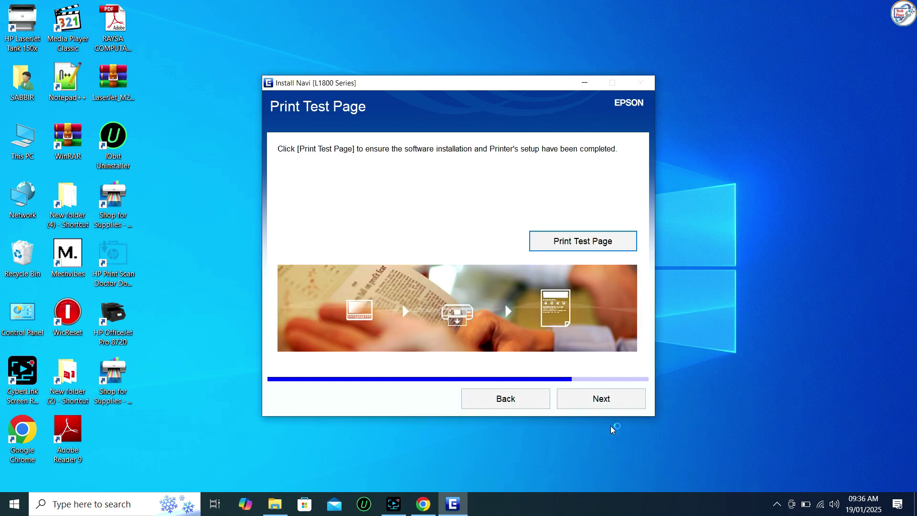
Step: Skip the test page and wait for the optional Epson software list
{"action": "left_click", "coordinate": [604, 398]}
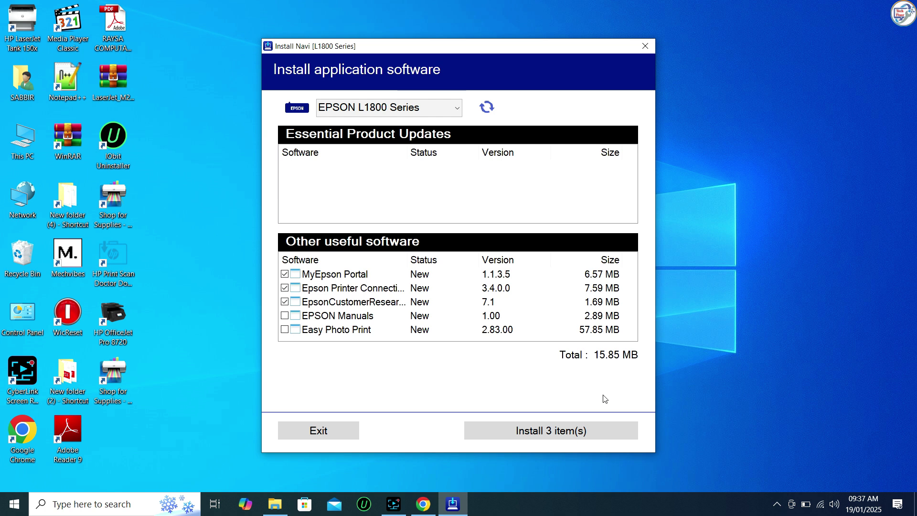
Step: Exit Install Navi without the optional software, confirm with Yes, and finish setup
{"action": "left_click", "coordinate": [317, 432]}
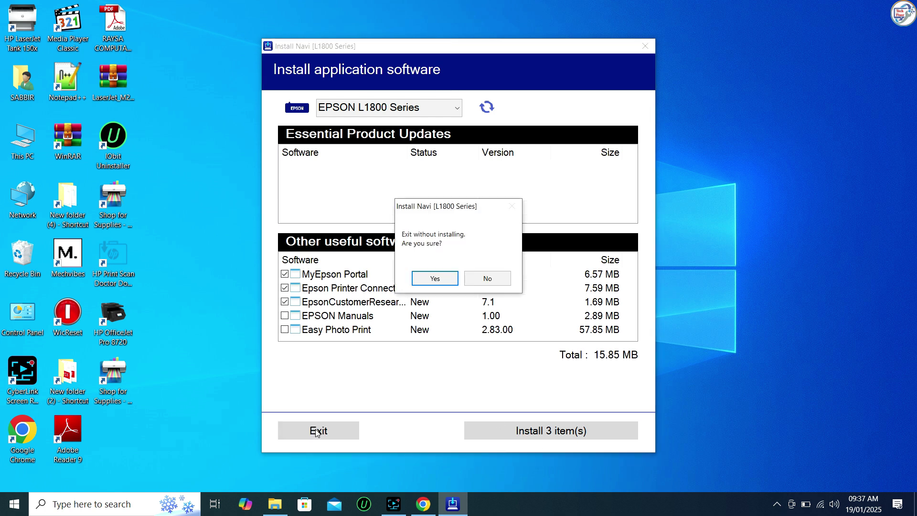
{"action": "left_click", "coordinate": [454, 285]}
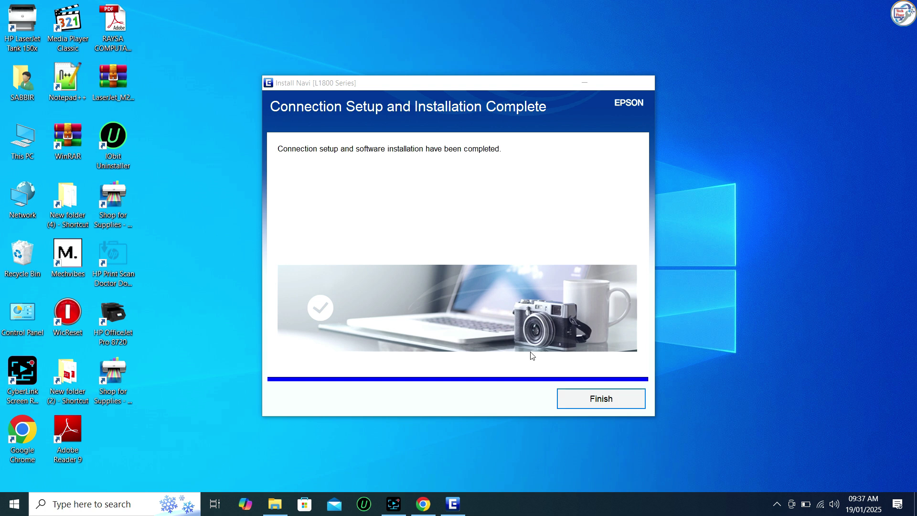
{"action": "left_click", "coordinate": [573, 404]}
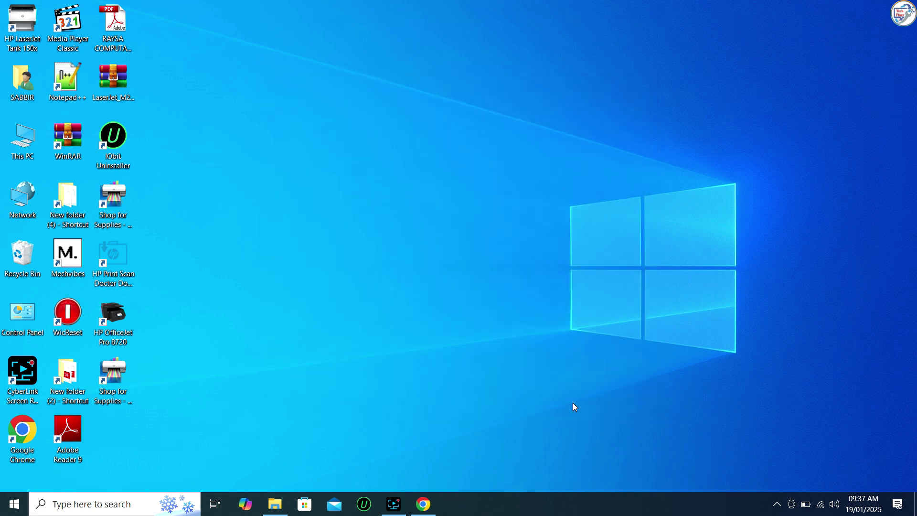